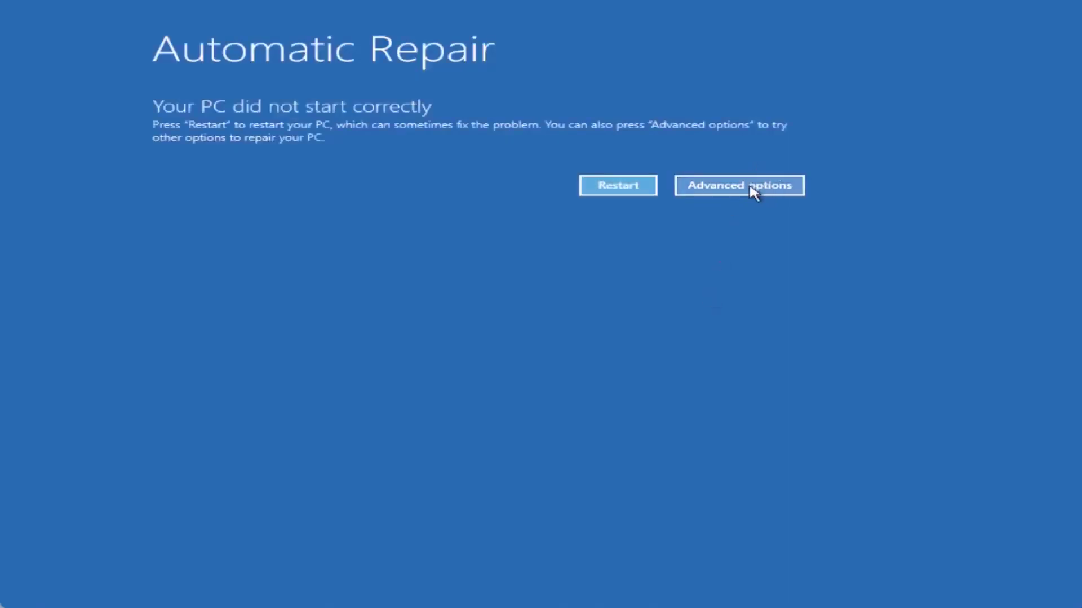
- Navigate Advanced options > Troubleshoot > Advanced options to launch the recovery Command Prompt
click(753, 192)
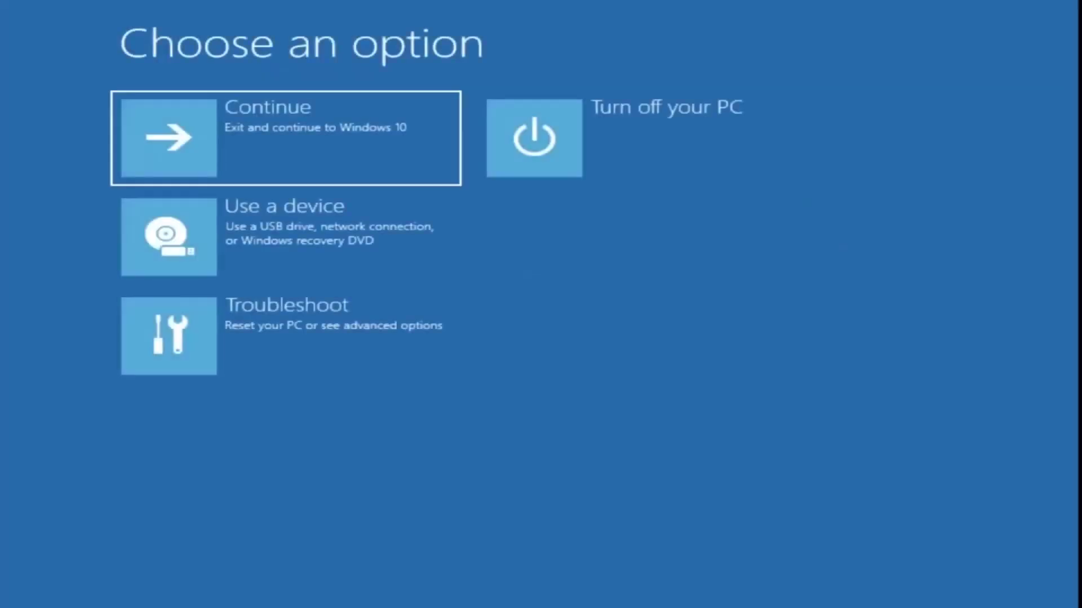
click(337, 311)
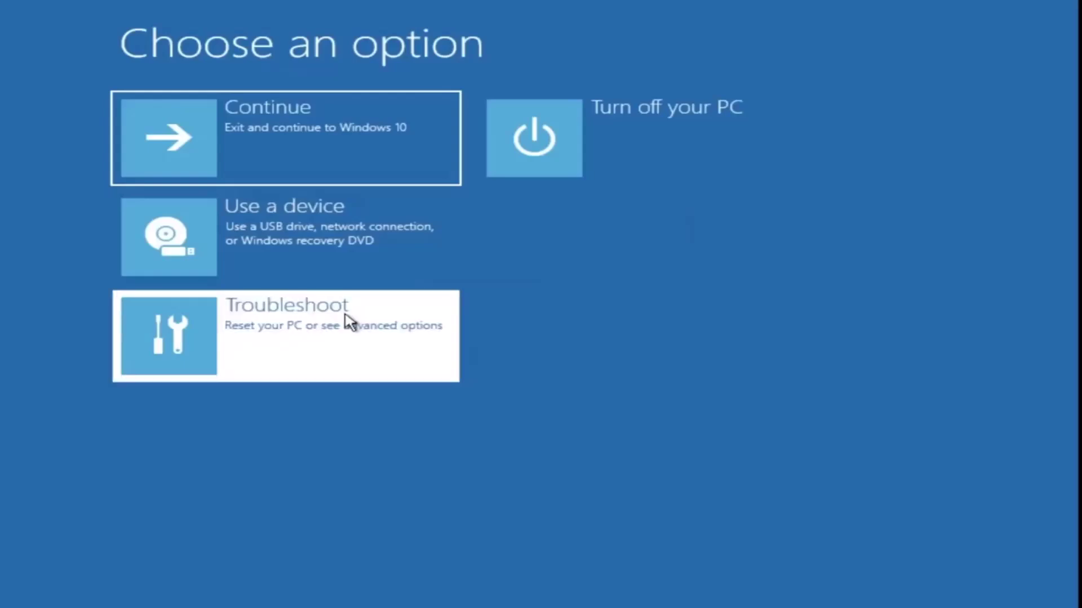
click(354, 246)
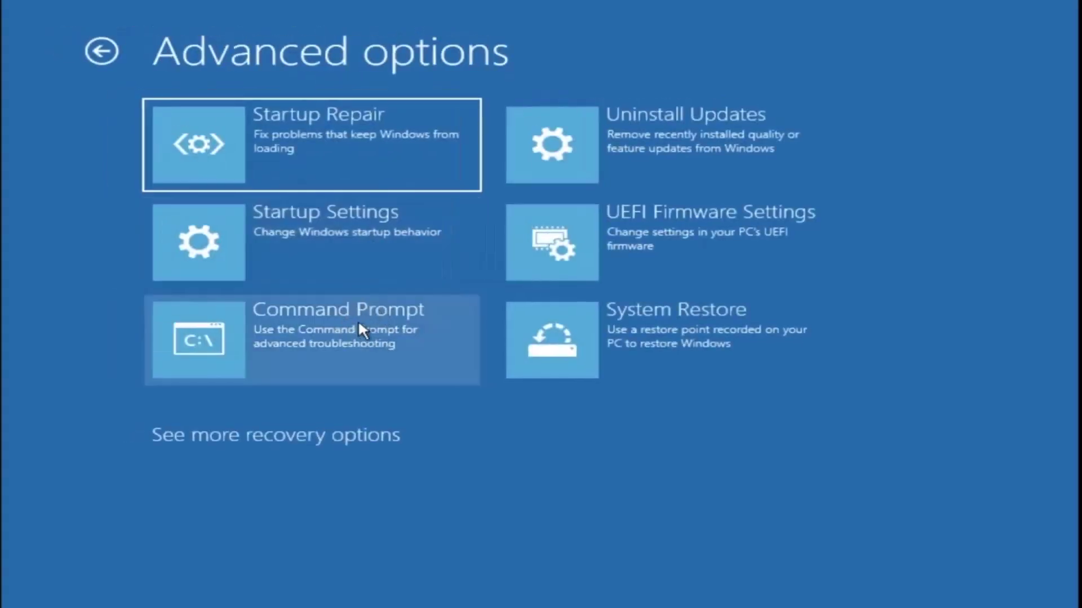
click(358, 319)
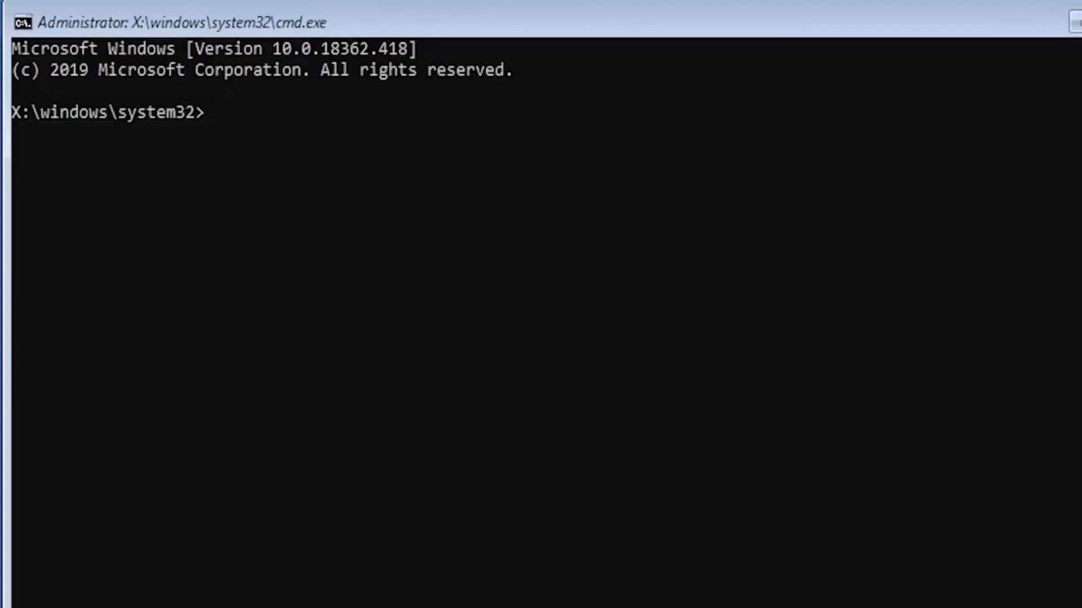
text(bo)
text(otrec /)
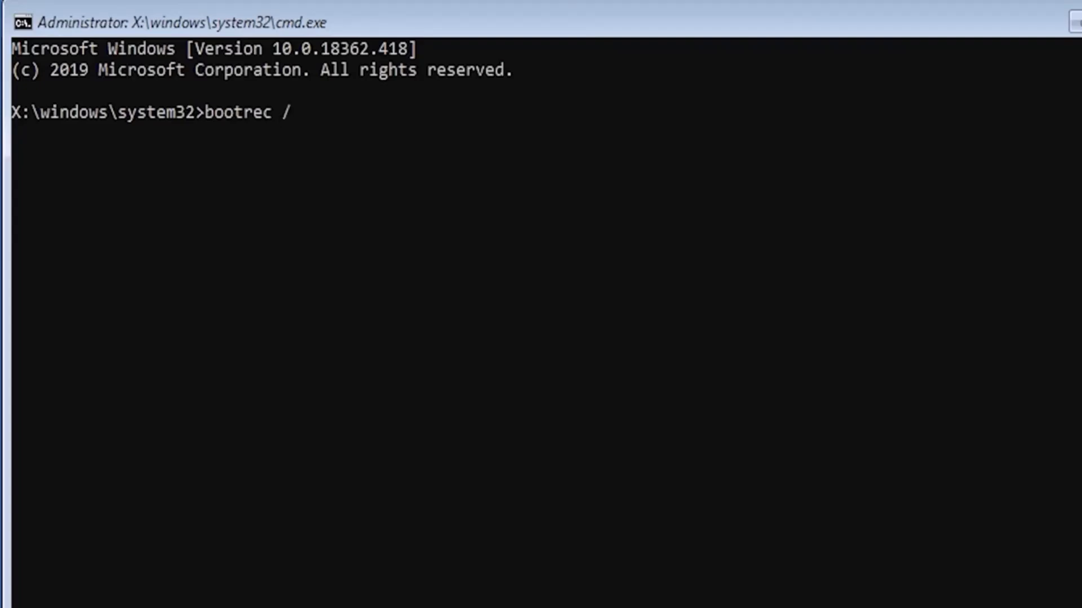
text(fixm)
text(br)
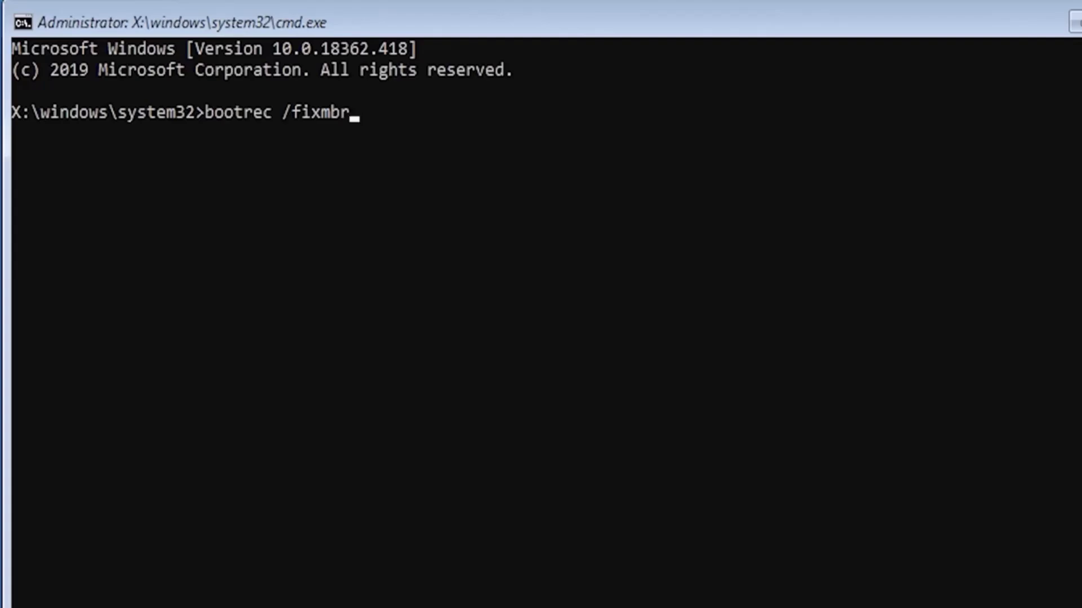
- Run bootrec /fixmbr successfully, then bootrec /fixboot, which returns access denied
key(Return)
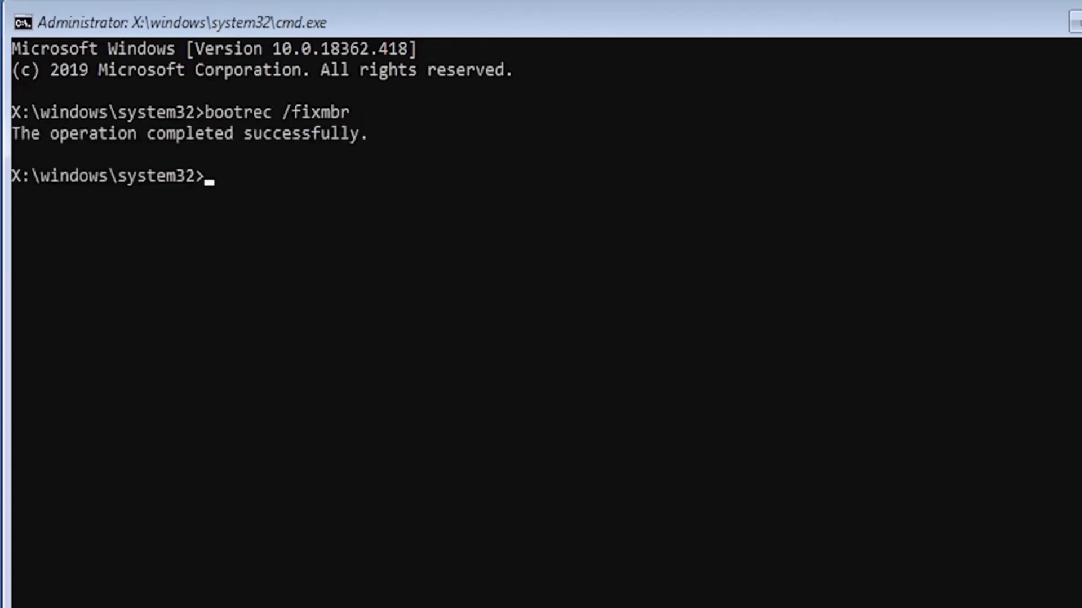
text(bootrec)
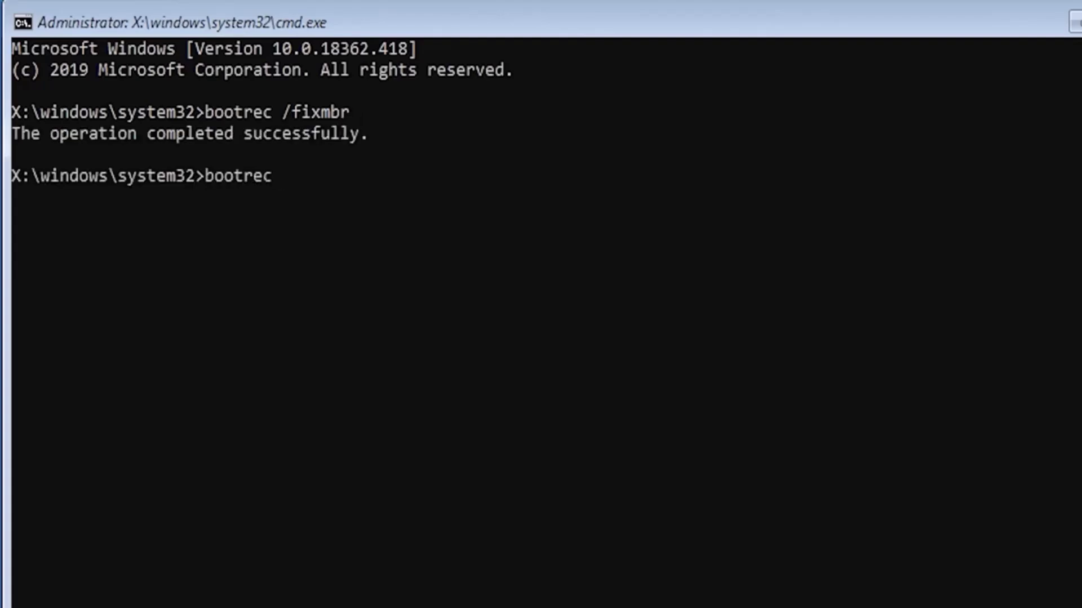
text( /fi)
text(xboot)
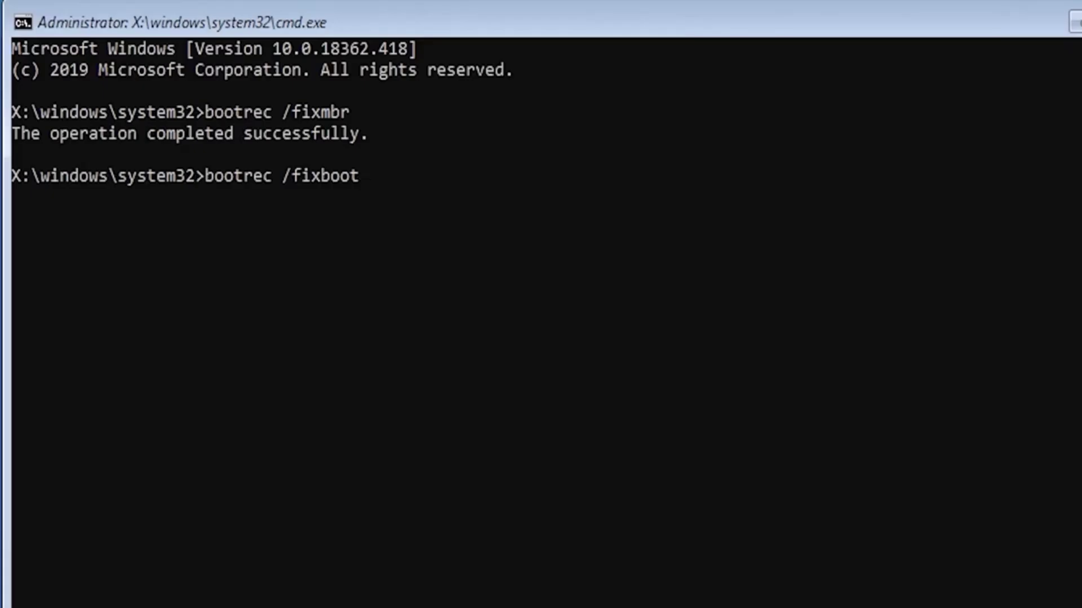
key(Return)
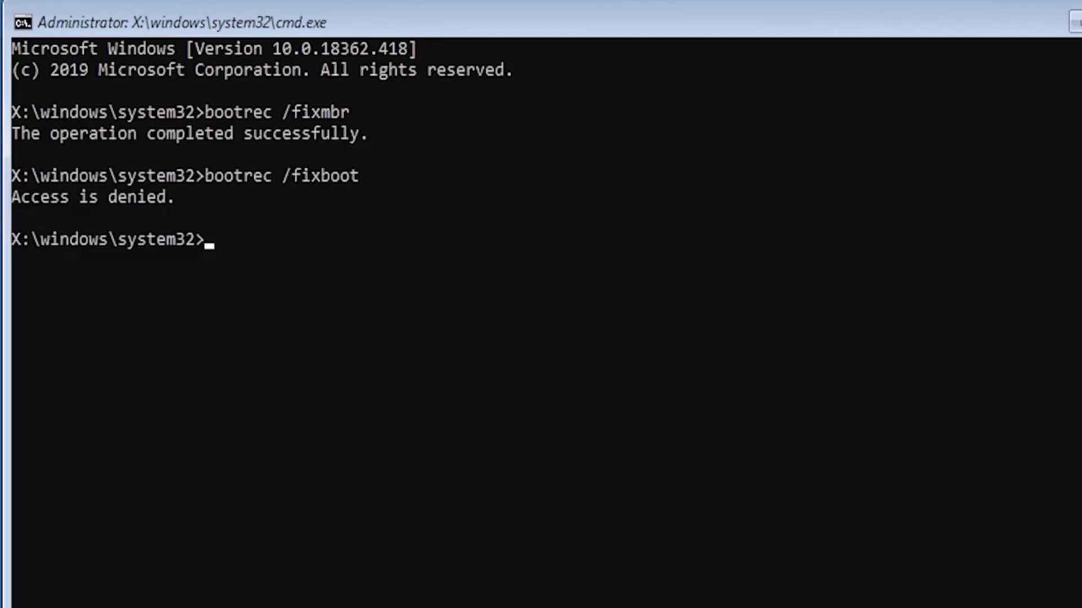
text(bootsect)
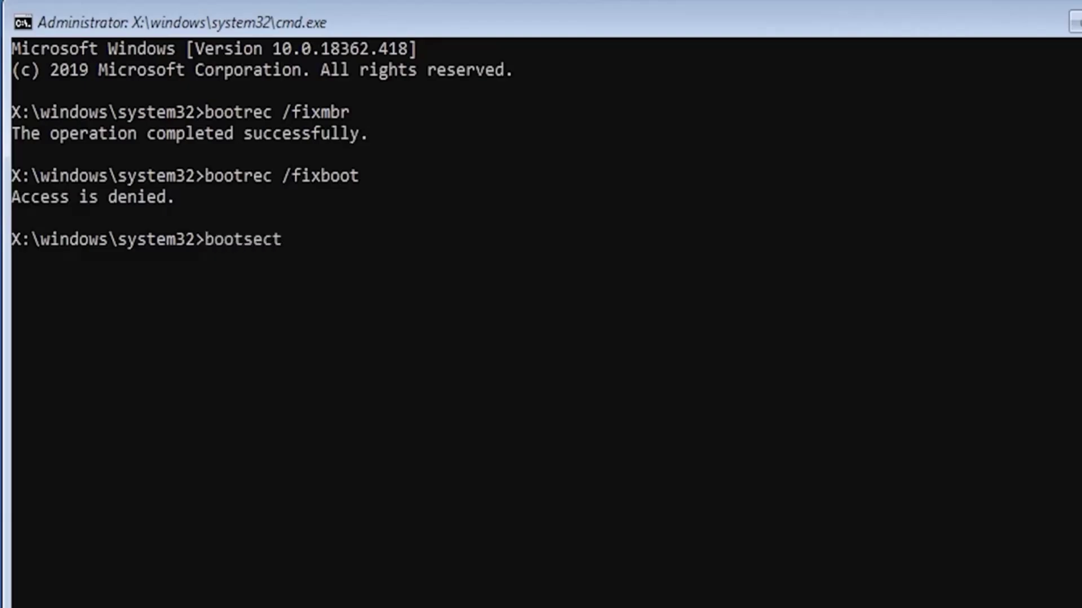
text( /n)
text(t60 sy)
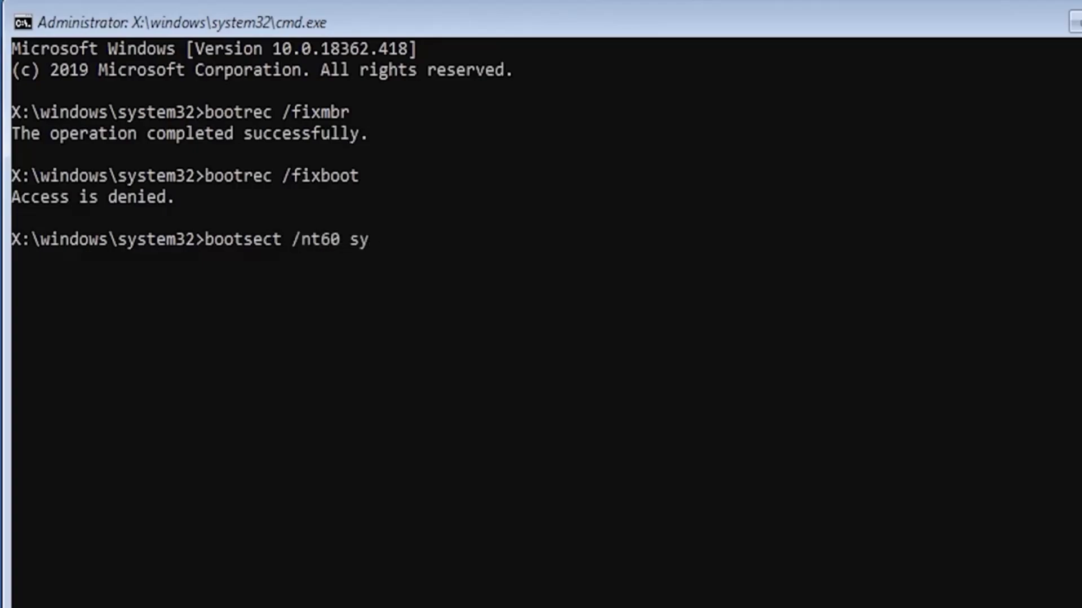
text(s)
- Run bootsect /nt60 sys, rerun bootrec /fixboot successfully, and export the BCD to c:\bcdbackup
key(Return)
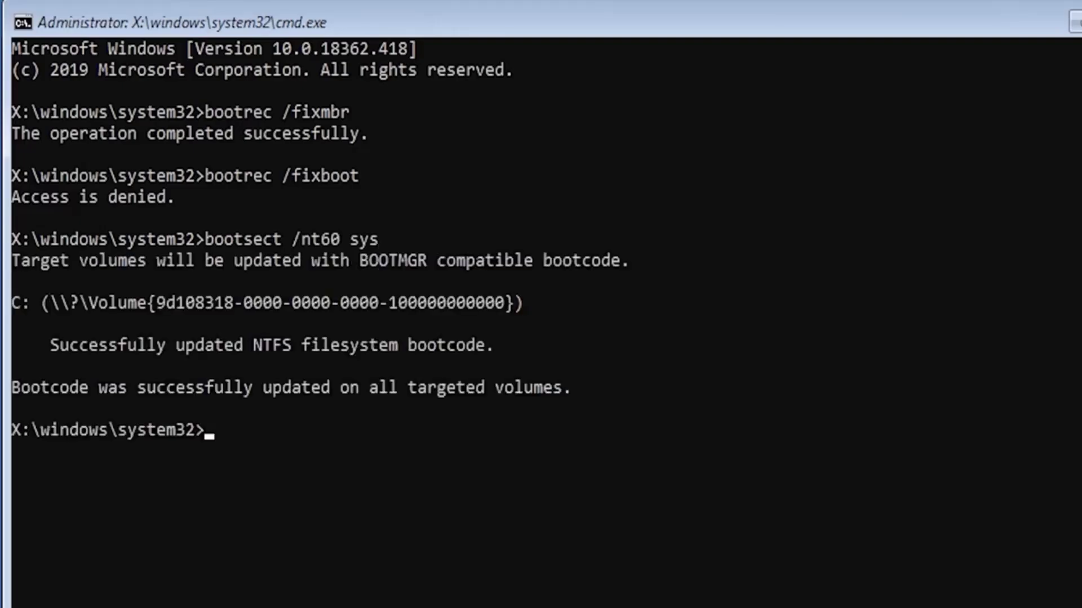
text(boot)
text(rec )
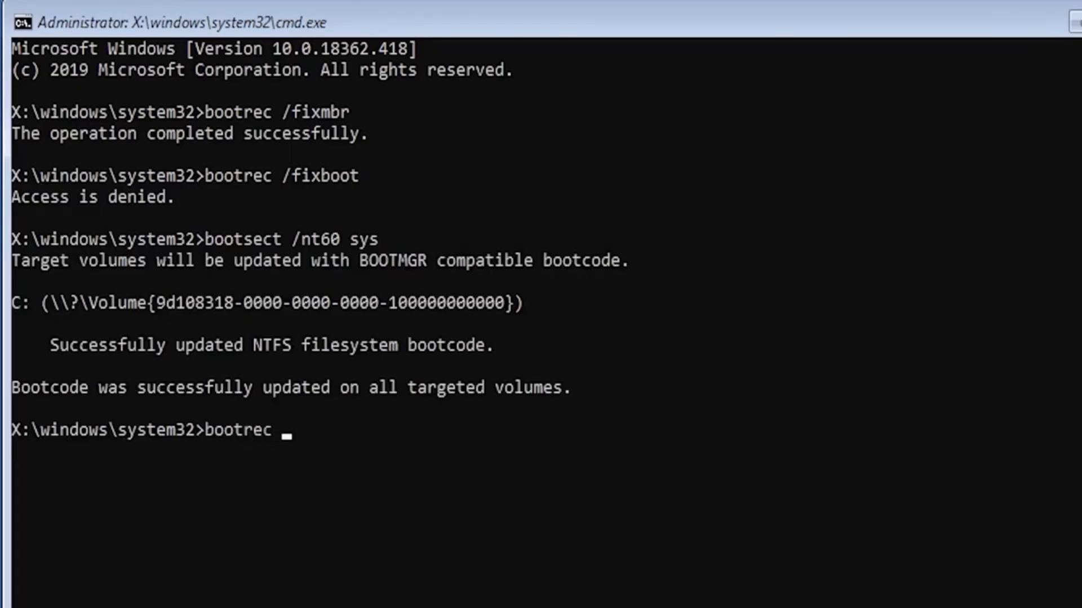
text(/fixb)
text(oot)
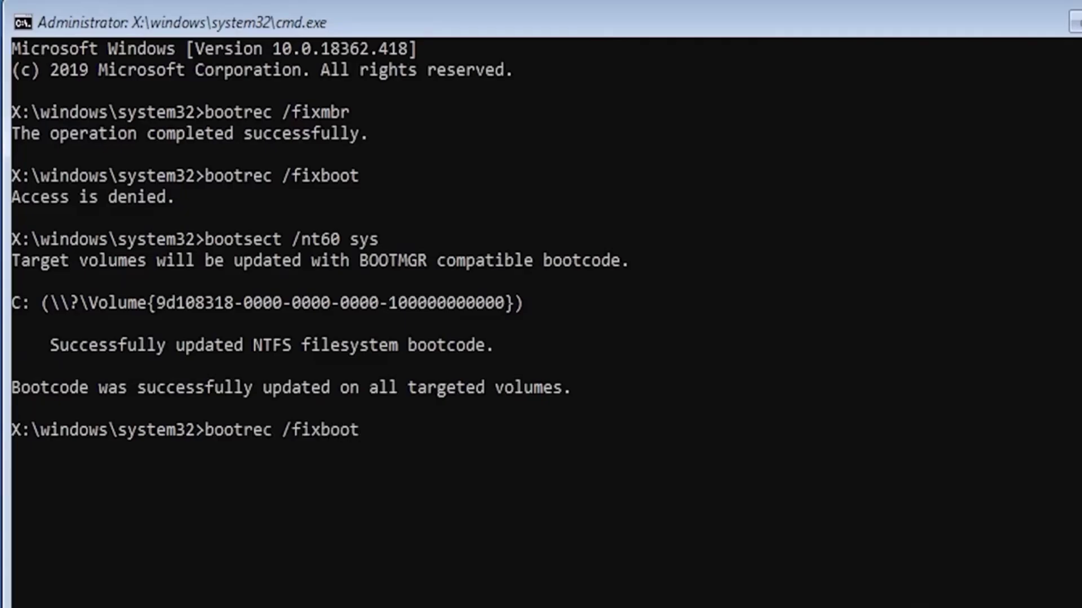
key(Return)
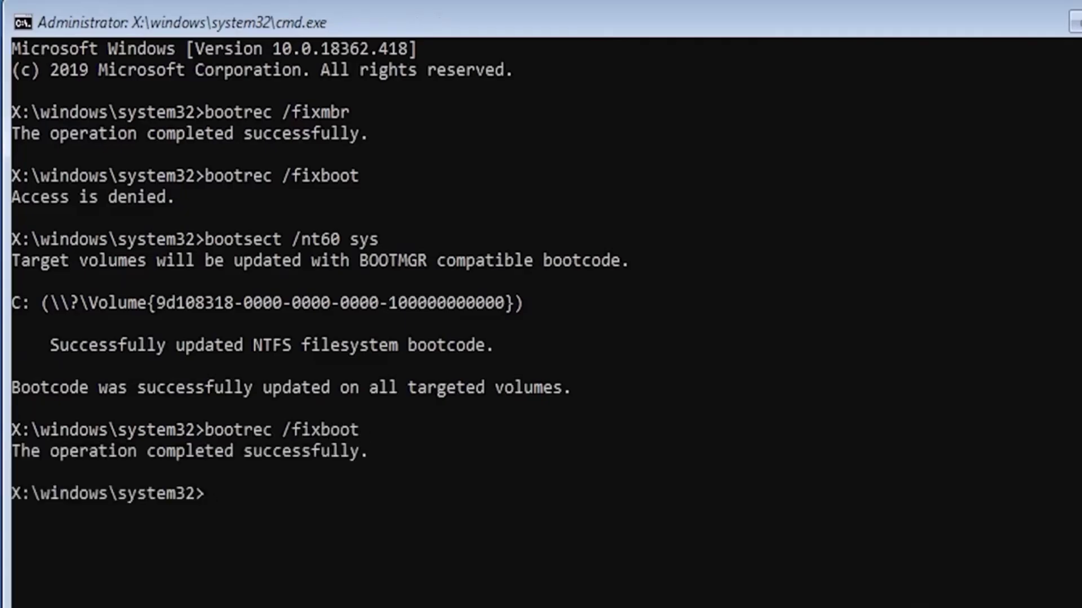
text(bcded)
text(it /expo)
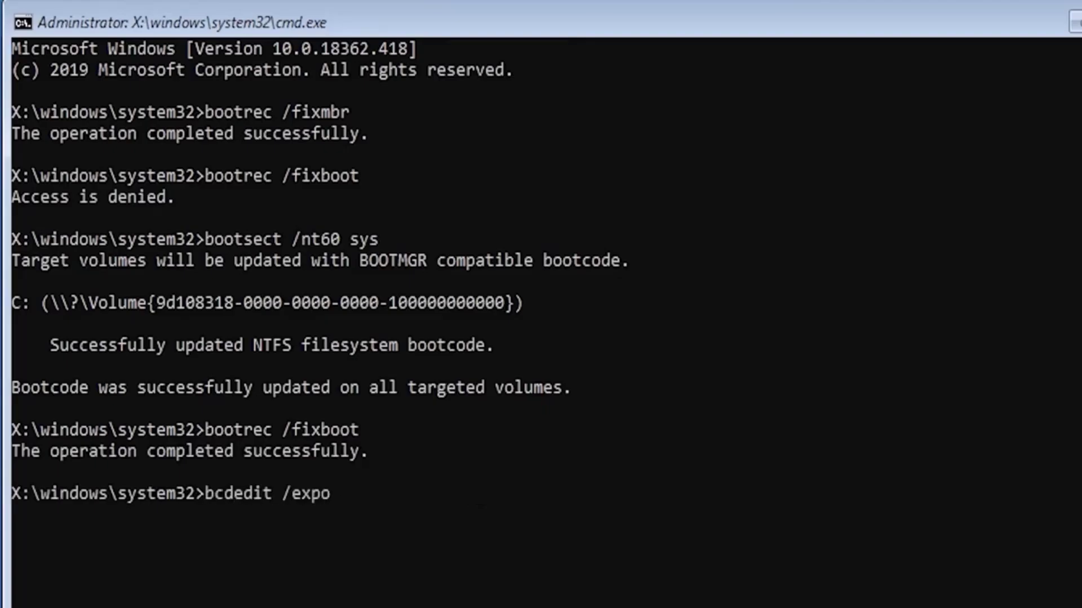
text(rt c)
text(:\)
text(bcdbbackup)
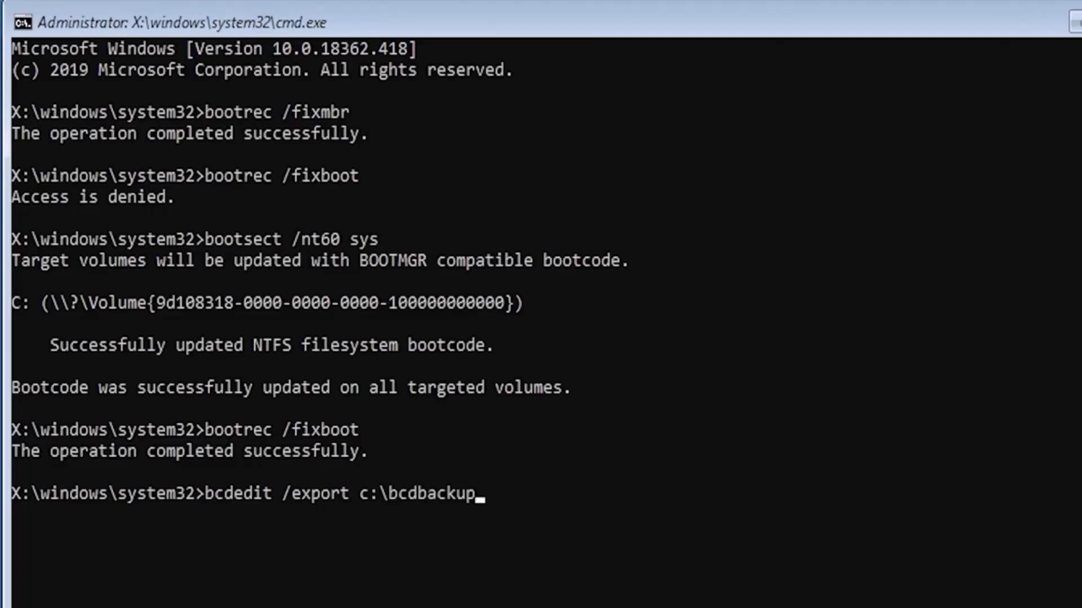
key(Return)
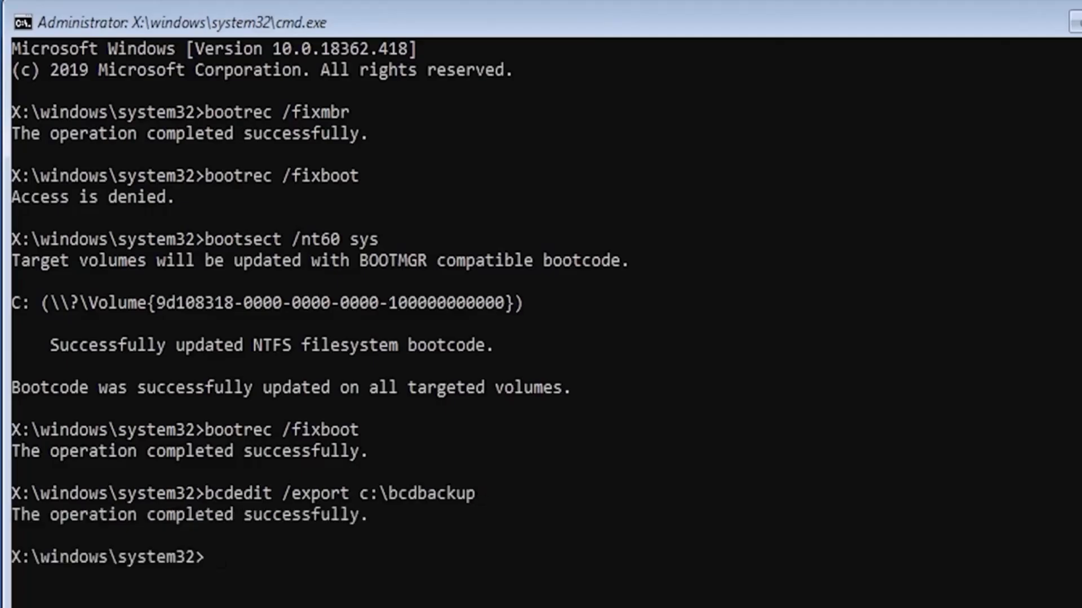
text(attrib)
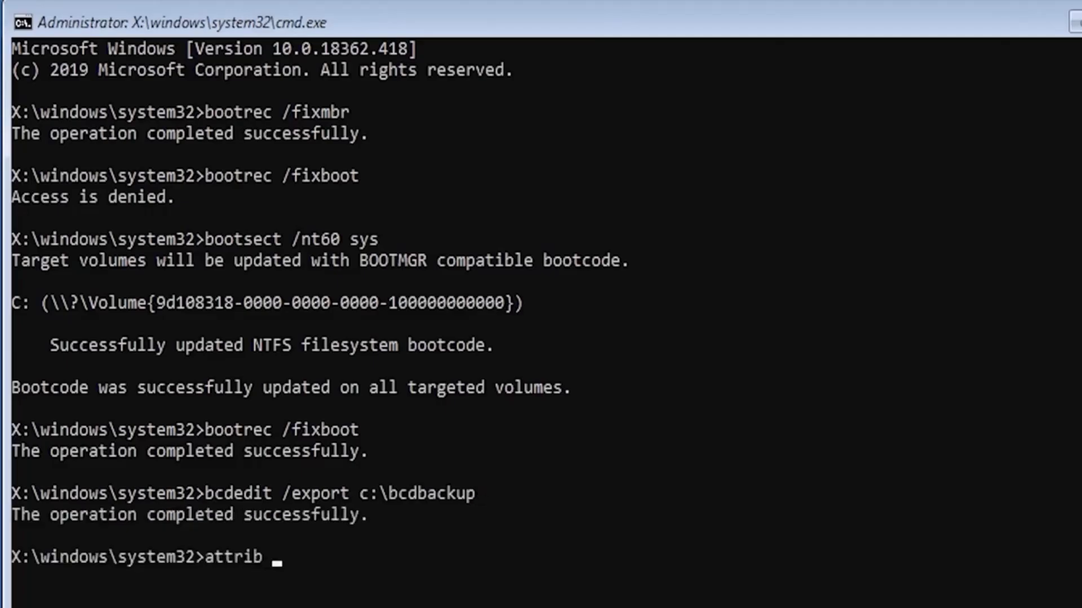
text( c:\)
text(boot\bcd)
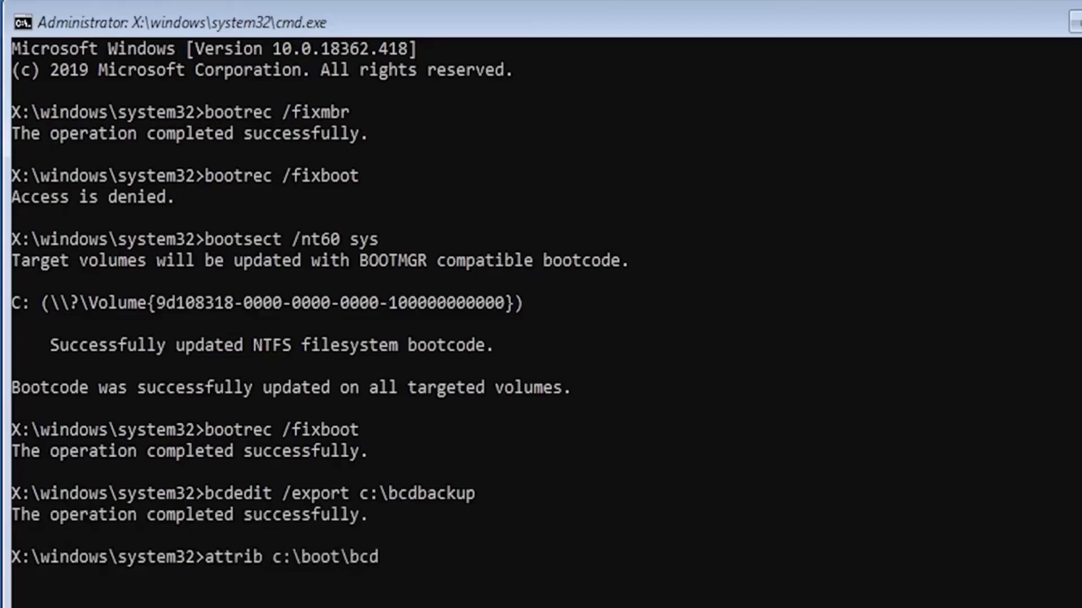
text( -h -)
text(r -s)
- Run attrib c:\boot\bcd -h -r -s to clear the boot file's hidden, read-only and system flags
key(Return)
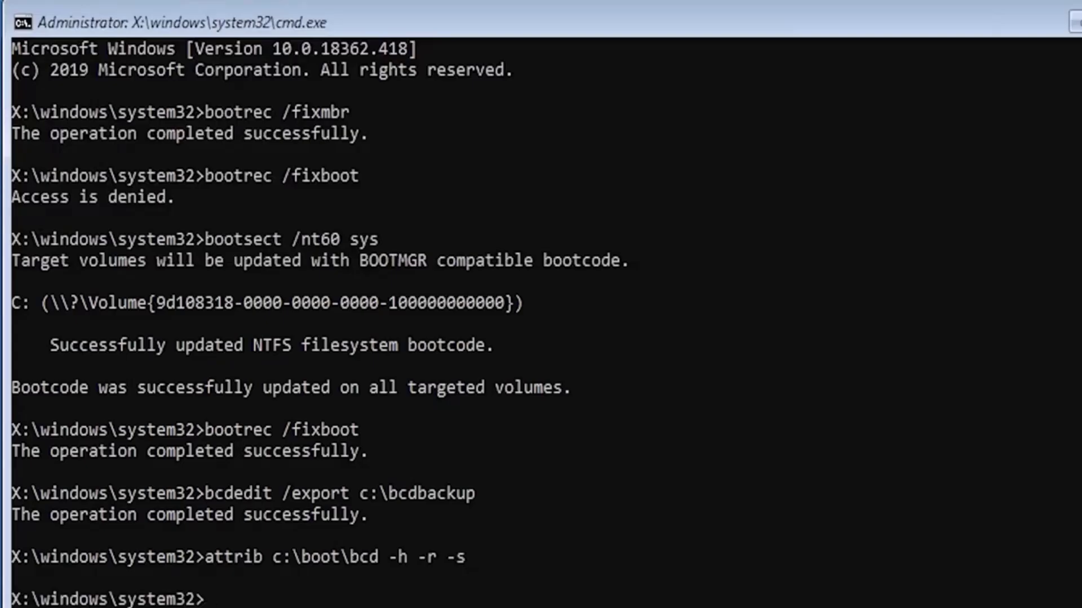
text(ren c:)
text(\boot)
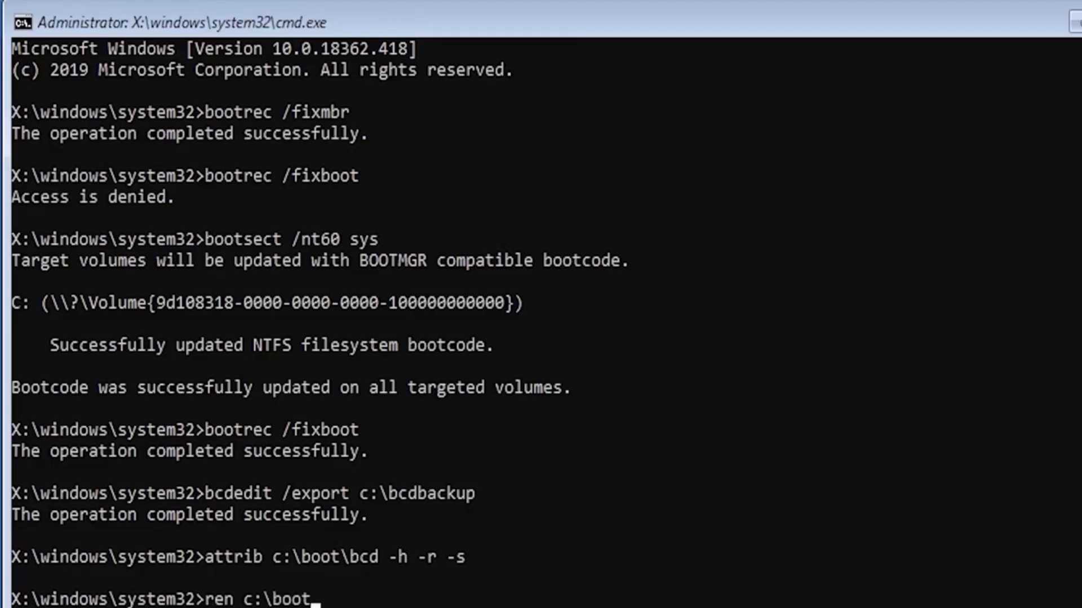
text(\bcd )
text(bcd.)
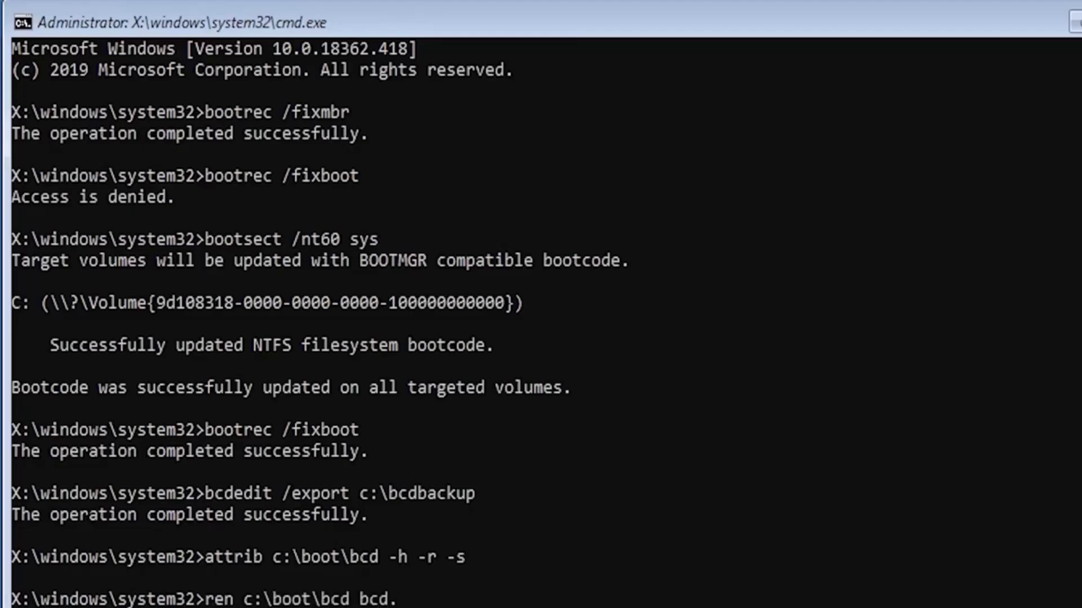
text(old)
text(bootrec /rebuildbcd)
- Run ren c:\boot\bcd bcd.old to retire the old boot configuration before rebuilding it
key(Return)
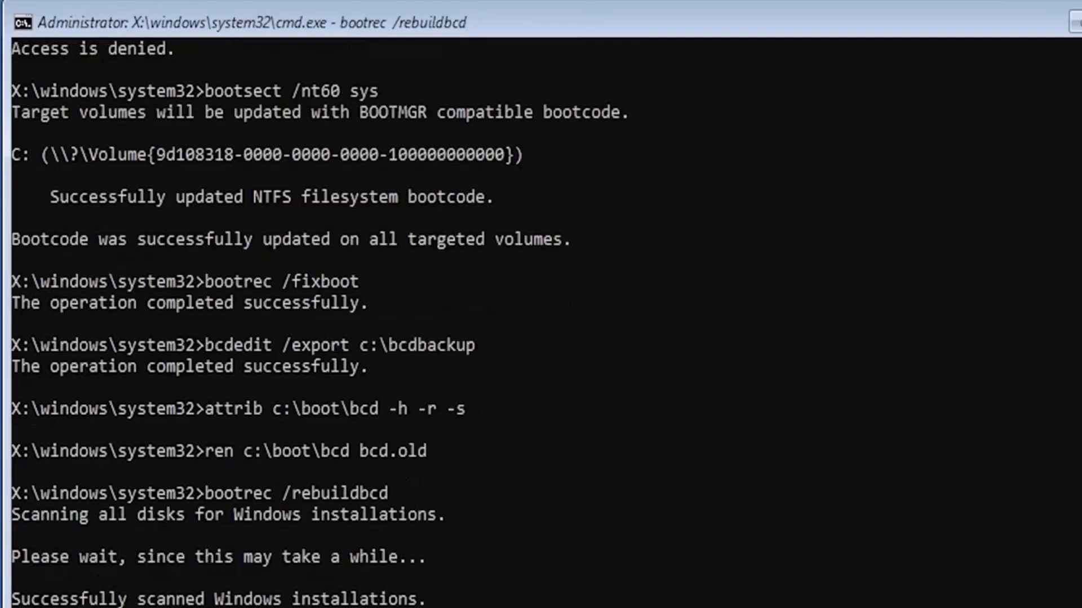
text(y)
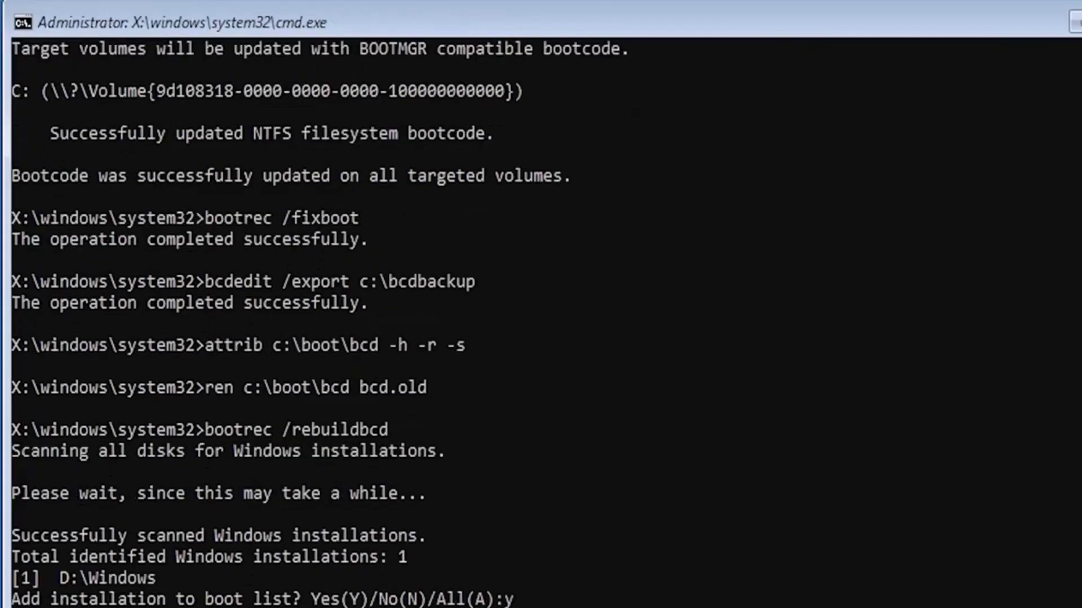